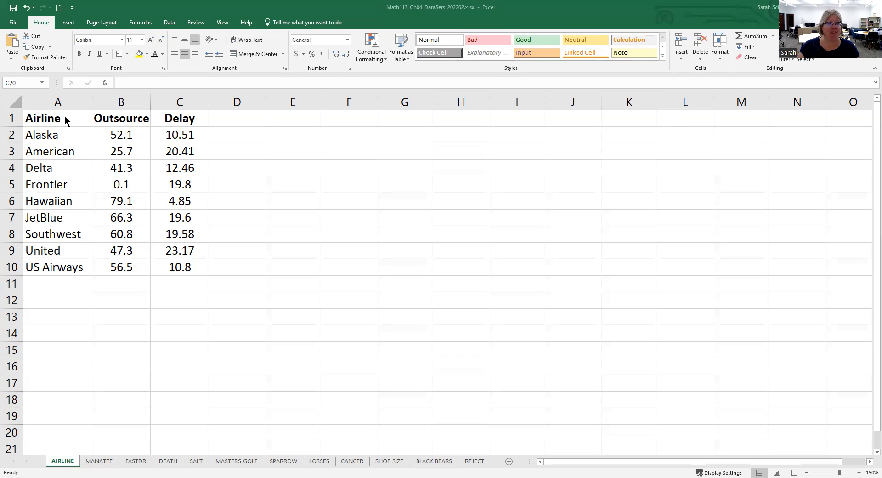
Examine the Airline, Outsource and Delay columns of the airline data table.
click(73, 283)
drag(65, 268, 57, 114)
drag(118, 116, 112, 277)
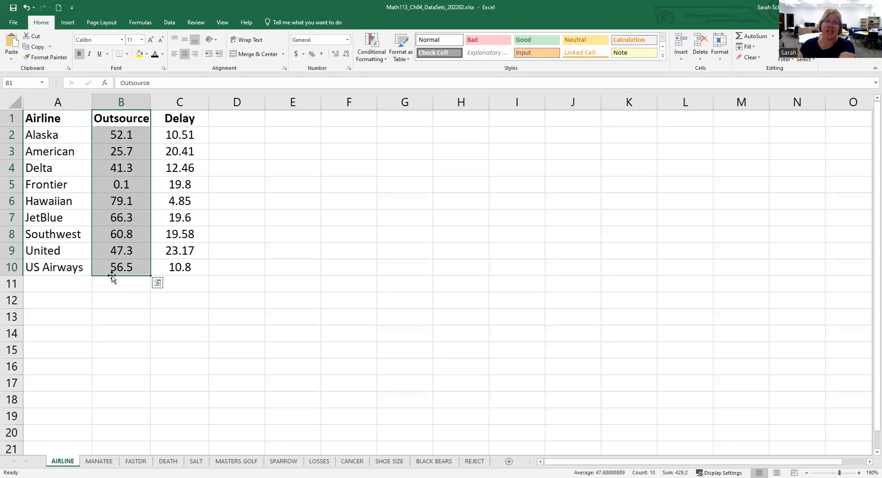
click(170, 119)
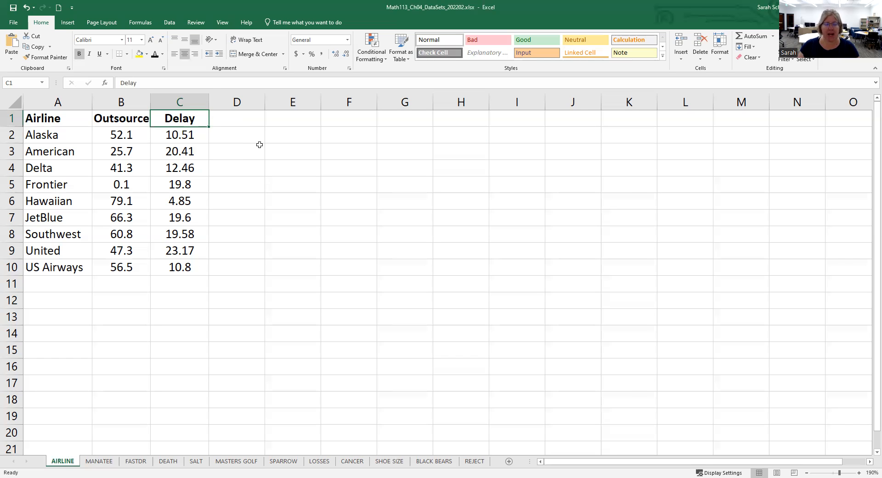
click(68, 23)
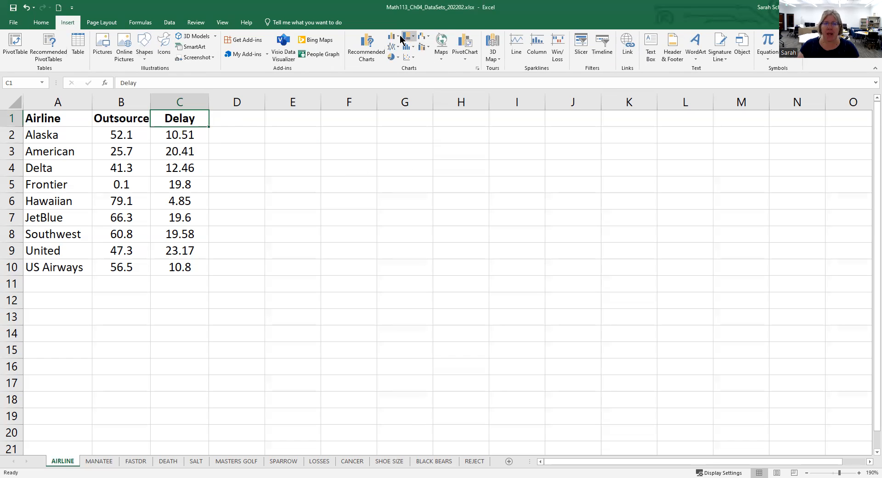
click(414, 61)
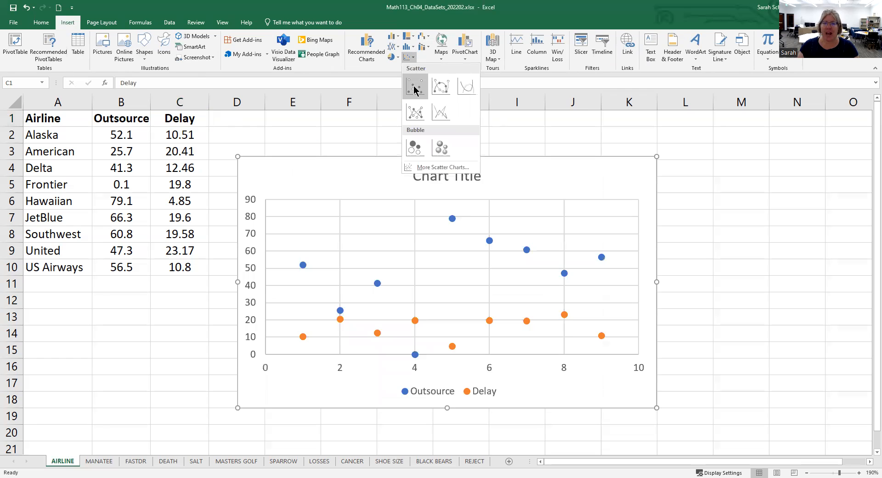
click(306, 134)
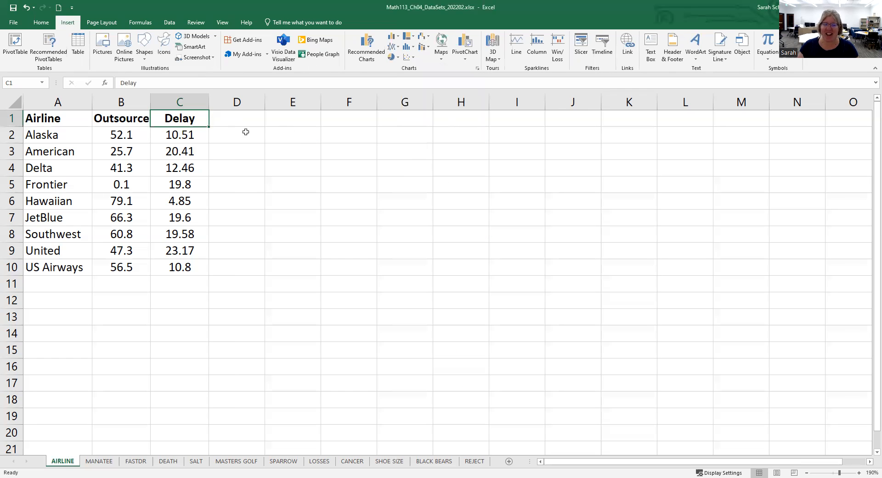
Insert a markers-only scatter chart of the Outsource and Delay values in B2:C10 and place it beside the data.
drag(120, 136, 156, 274)
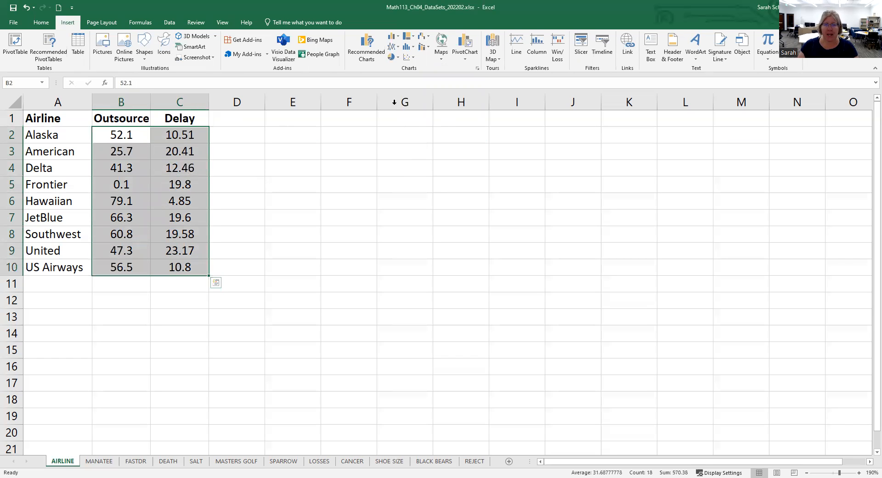
click(413, 85)
drag(356, 178, 358, 148)
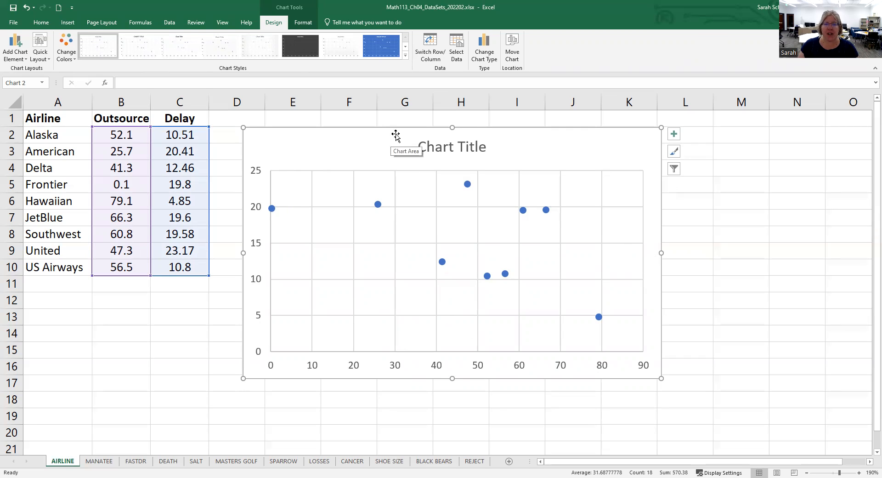
Add primary horizontal and primary vertical axis titles to the scatter chart.
click(24, 61)
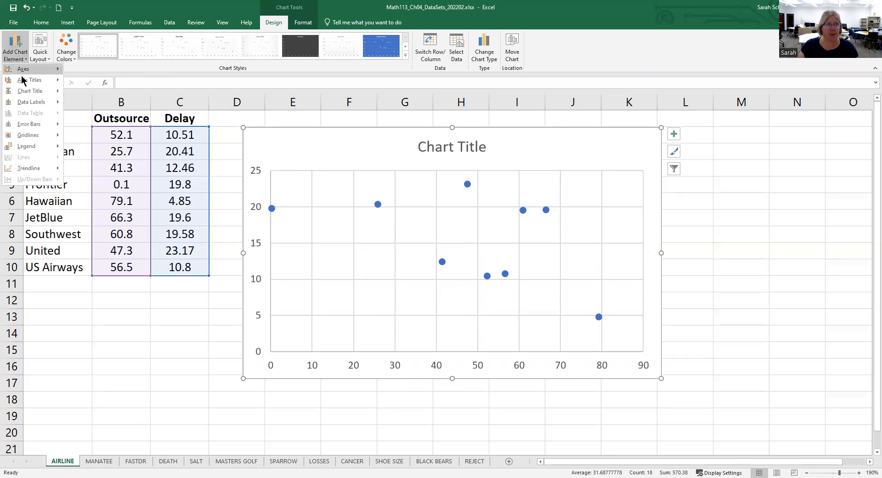
mouse_move(20, 81)
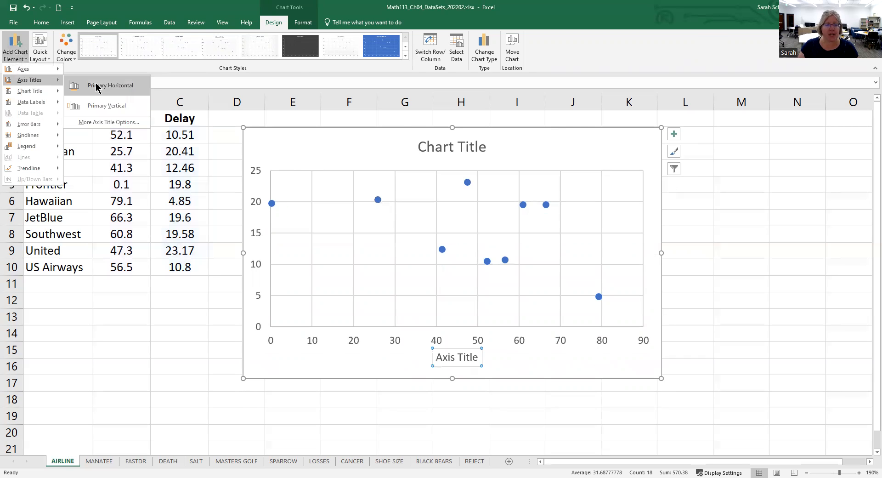
click(96, 86)
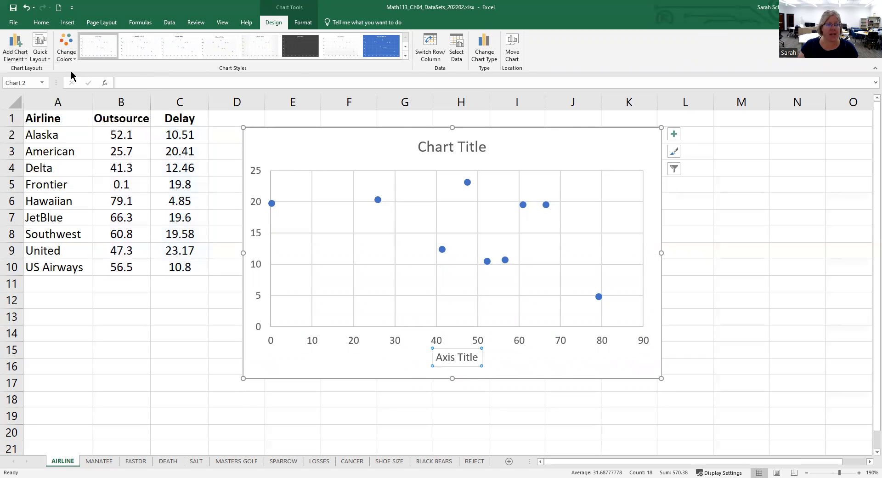
click(24, 57)
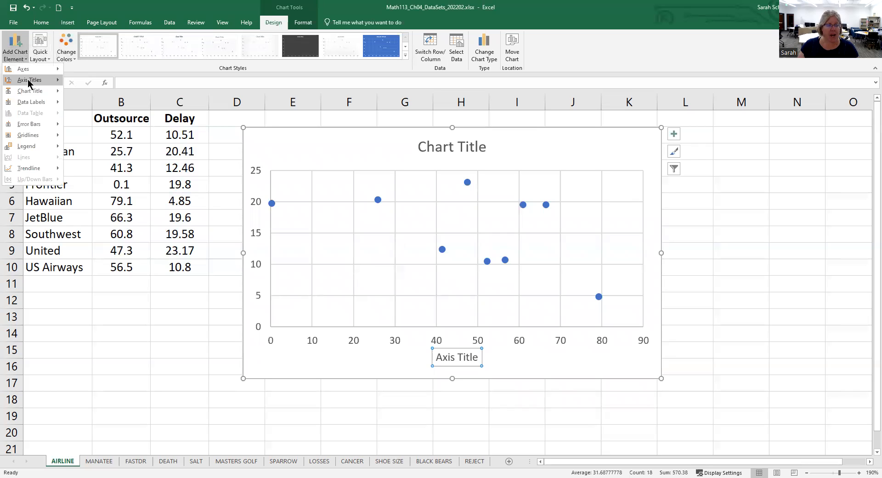
click(101, 103)
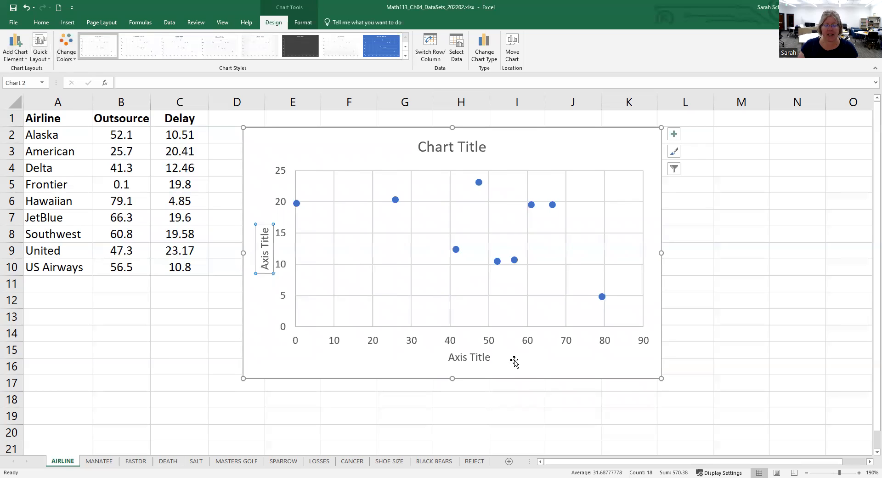
Label the chart's horizontal axis "Outsource (%)" and its vertical axis "Delay (%)".
click(463, 353)
click(467, 357)
triple_click(458, 357)
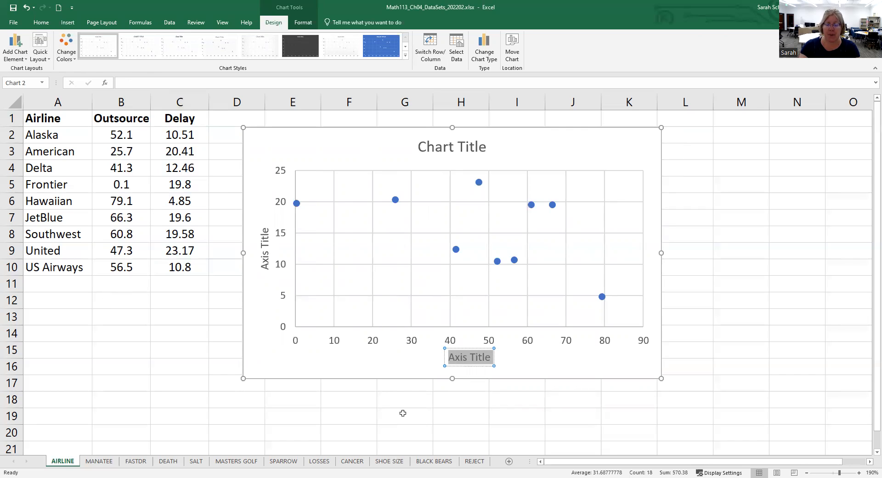
text(Out)
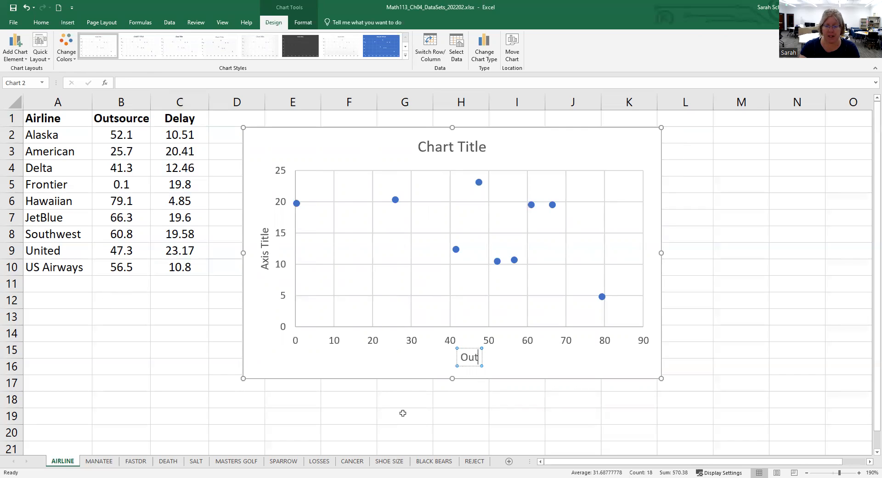
text(source (%))
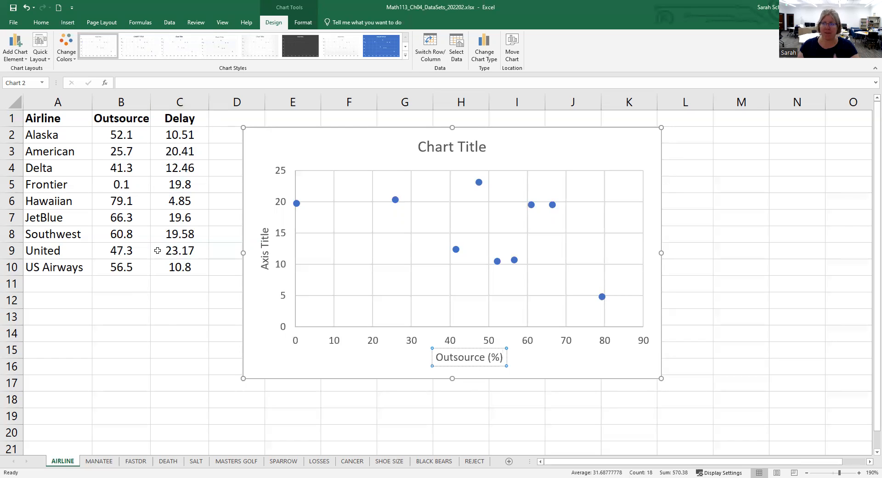
click(262, 238)
triple_click(267, 239)
text(Delay (%))
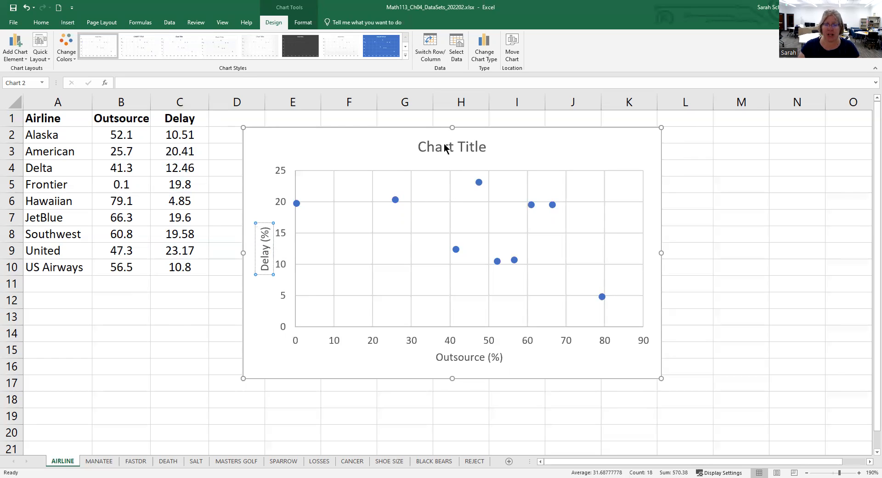
Set the chart title to "Outsourcing Airline Maintenance".
triple_click(444, 148)
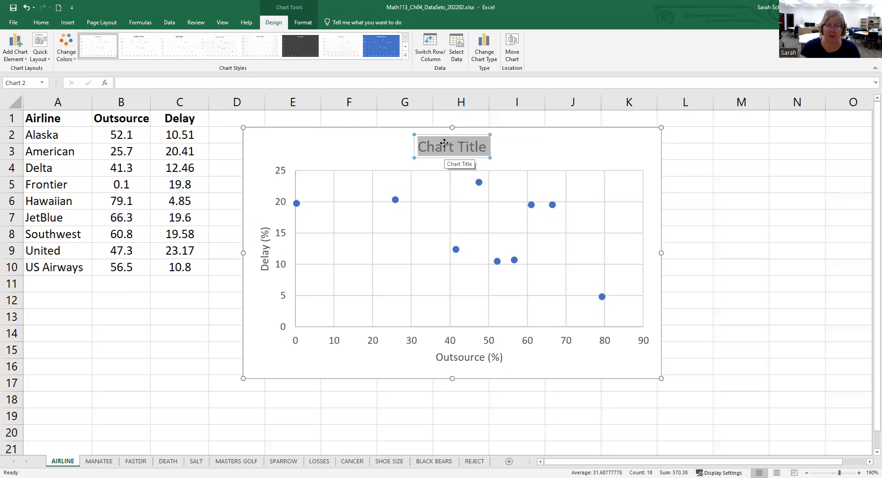
text(Outsour)
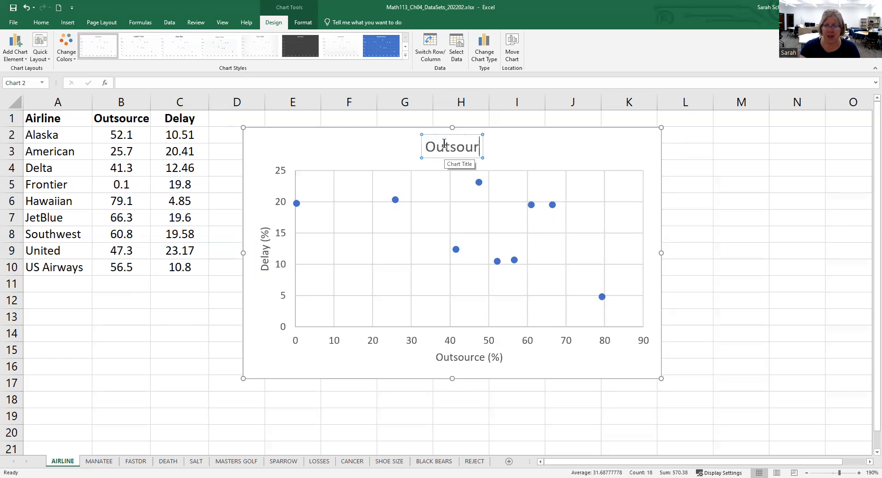
text(rcing Airli)
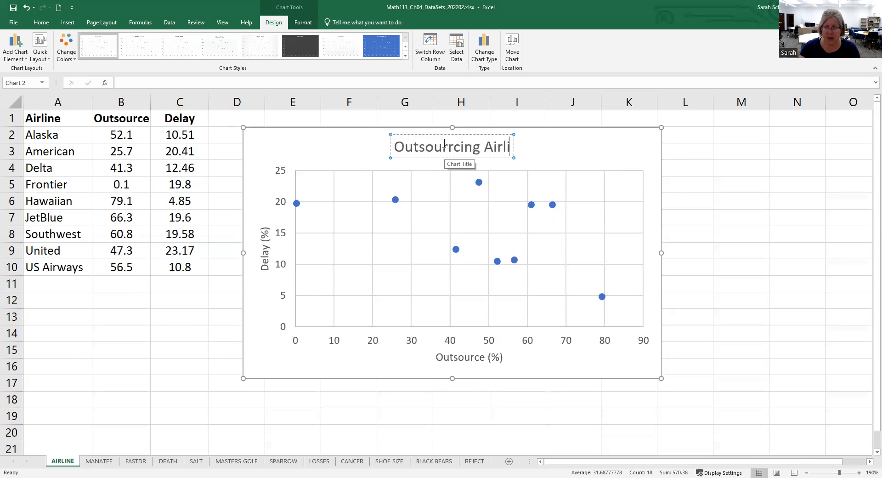
text(ne Ma)
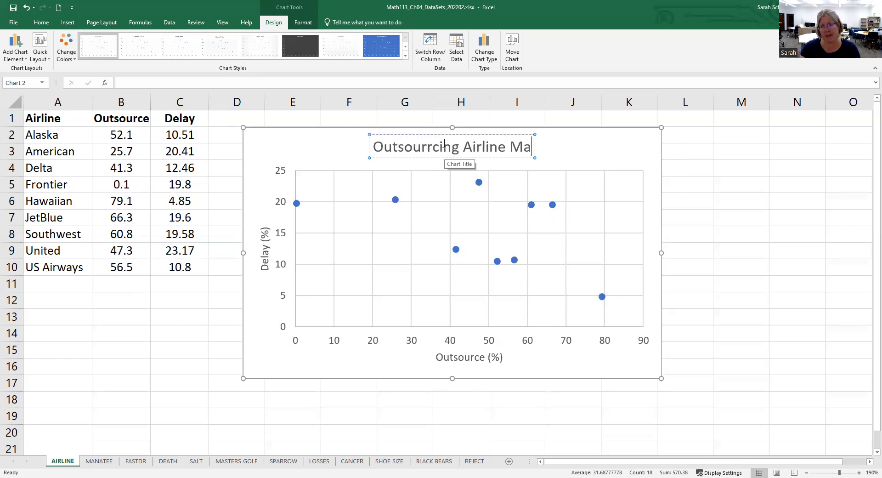
text(intenance)
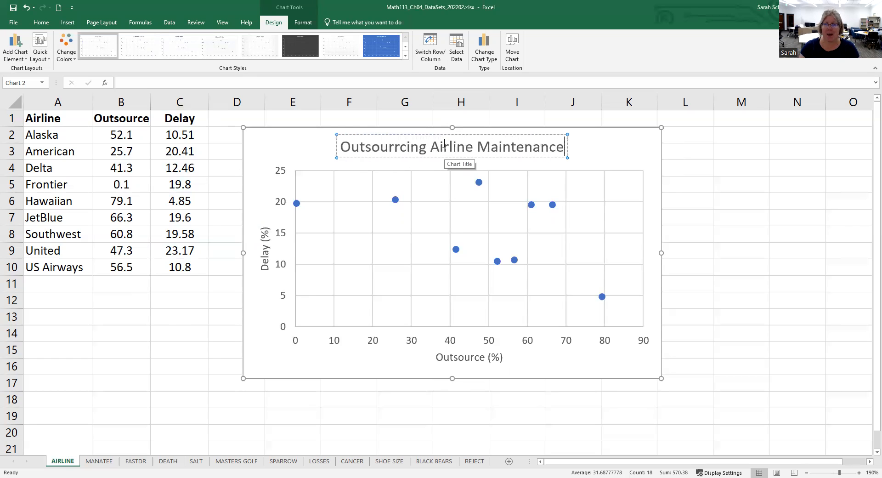
click(309, 138)
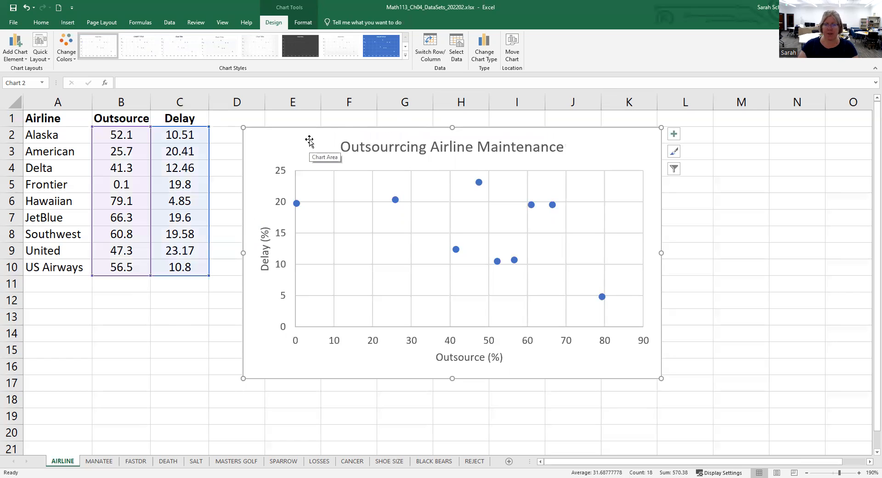
click(398, 147)
click(398, 147)
key(BackSpace)
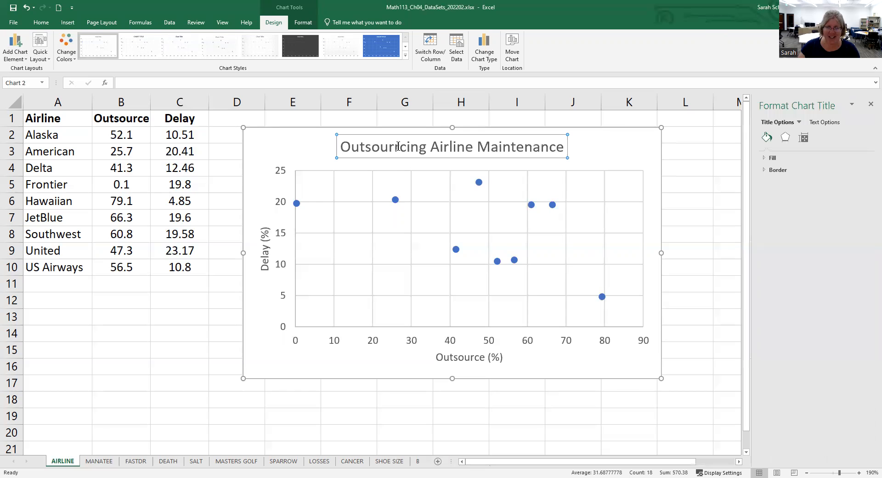
key(ctrl+z)
key(BackSpace)
click(231, 170)
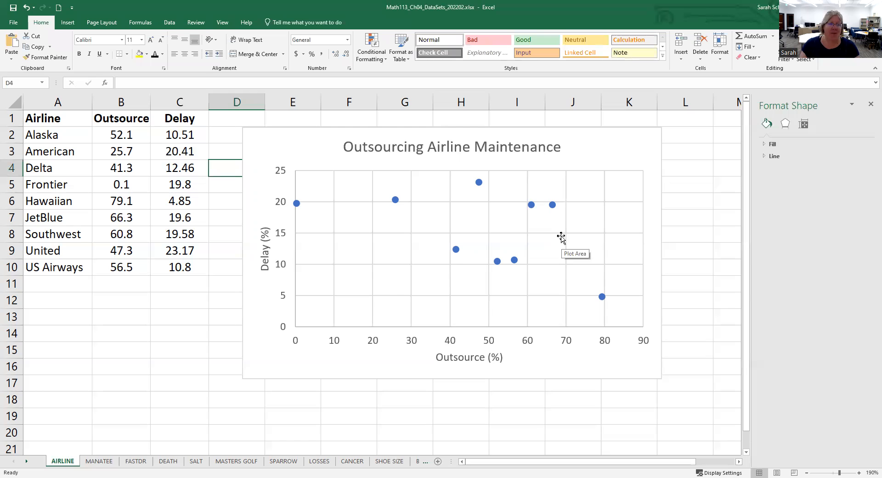
Add a linear trendline to the scatter chart.
click(309, 143)
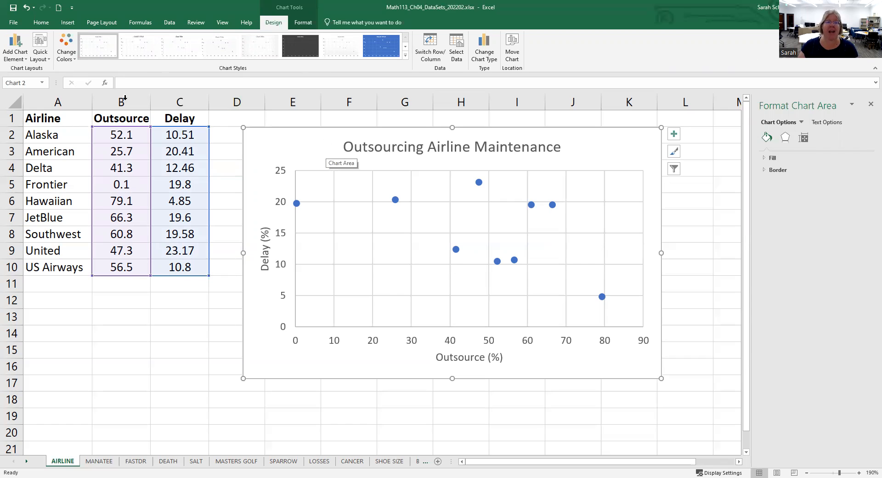
click(24, 57)
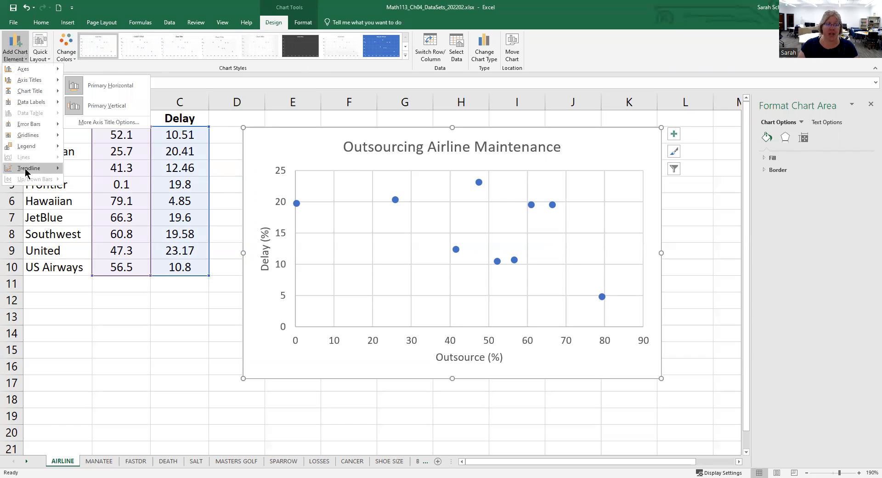
mouse_move(44, 173)
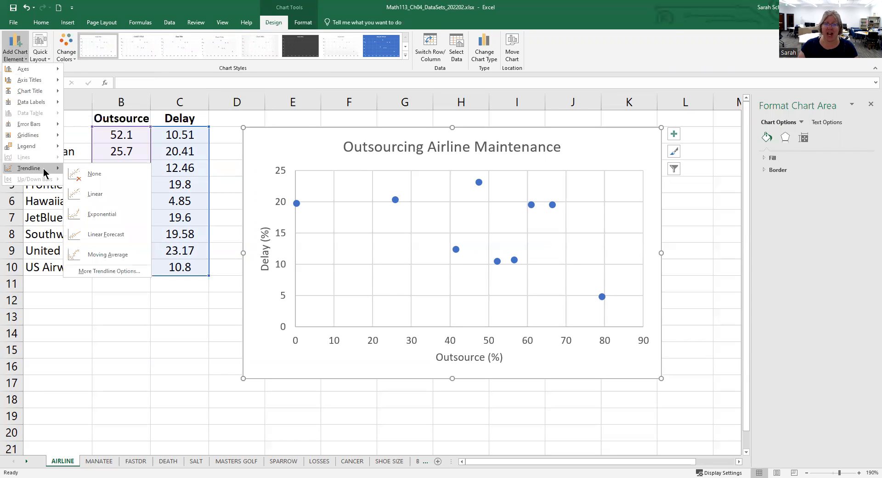
click(97, 195)
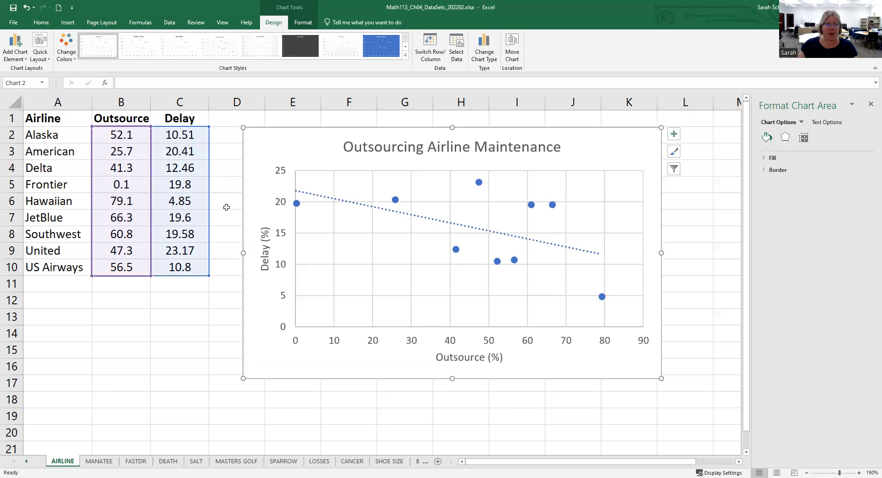
Calculate the correlation coefficient between Outsource and Delay in cell B12 with =CORREL(B2:B10,C2:C10).
click(120, 301)
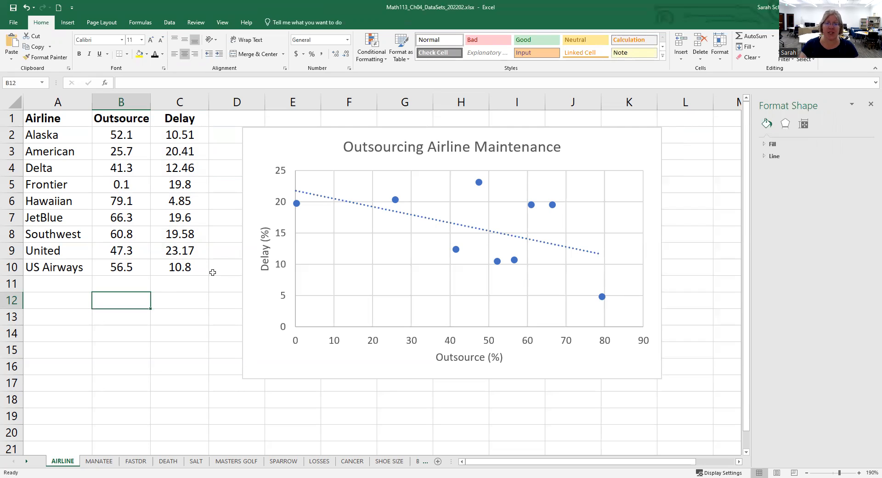
text(=C)
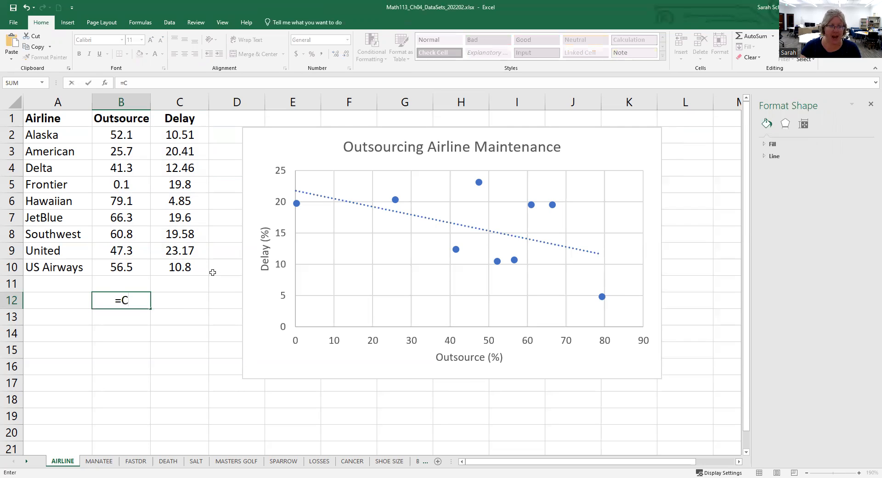
text(ORREL)
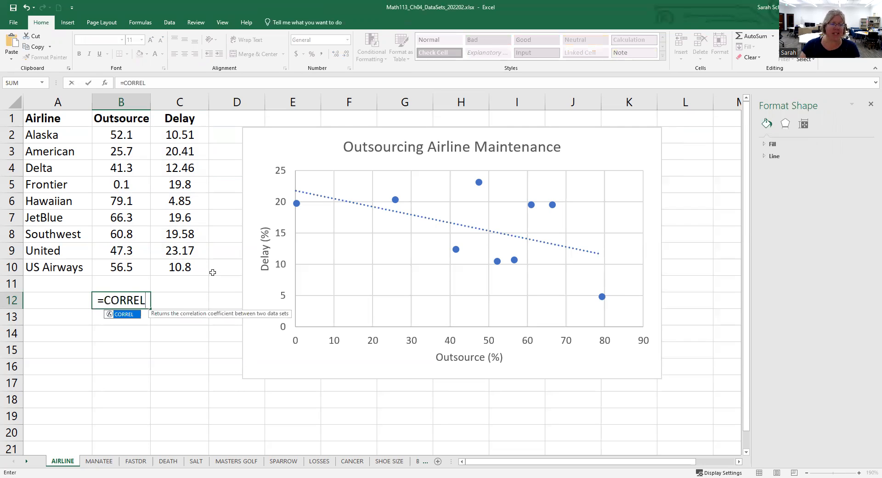
double_click(122, 314)
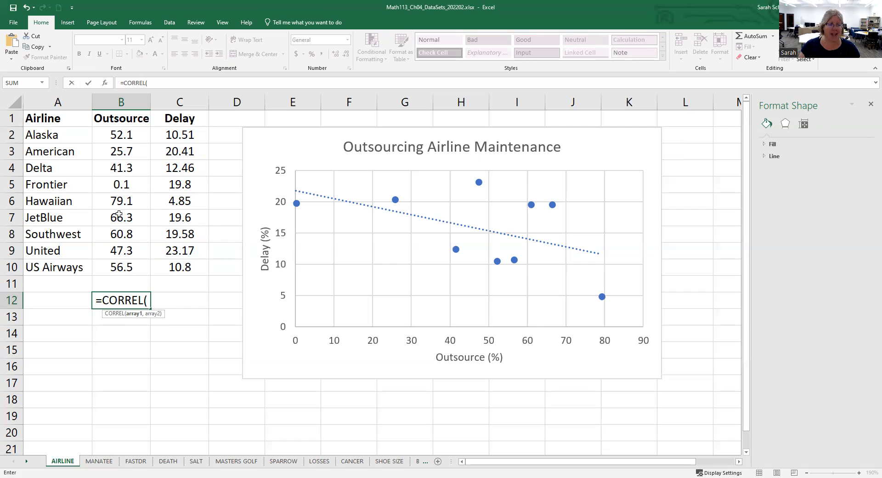
drag(121, 135, 117, 264)
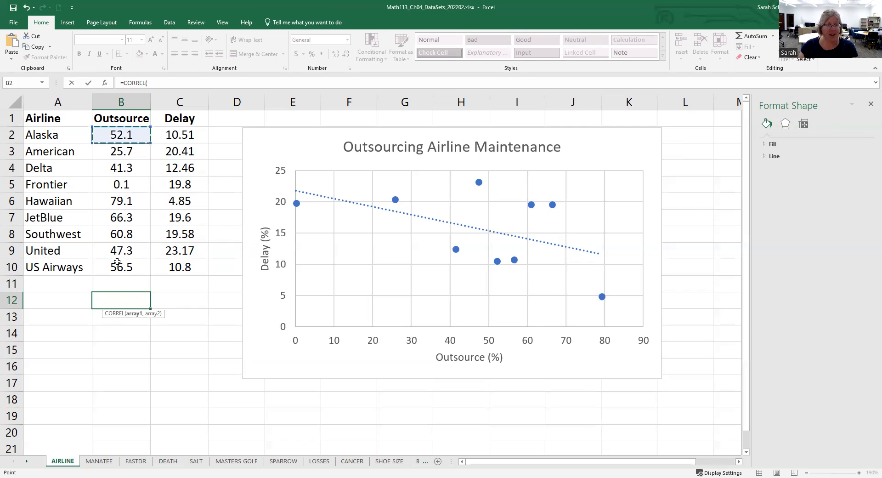
key(ctrl+shift+Down)
text(,)
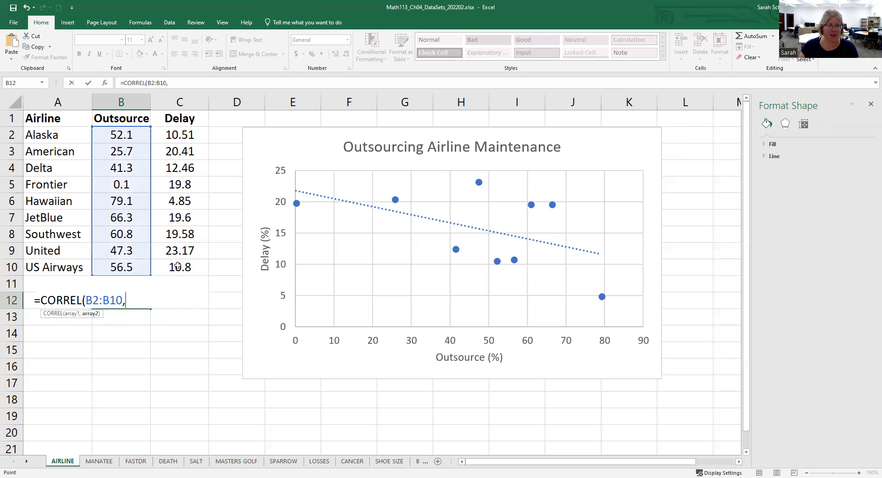
click(178, 266)
key(ctrl+shift+Up)
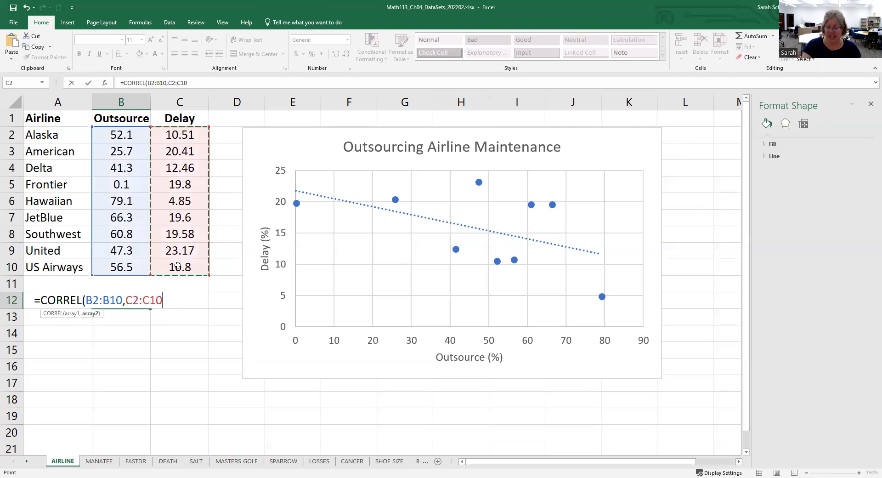
text())
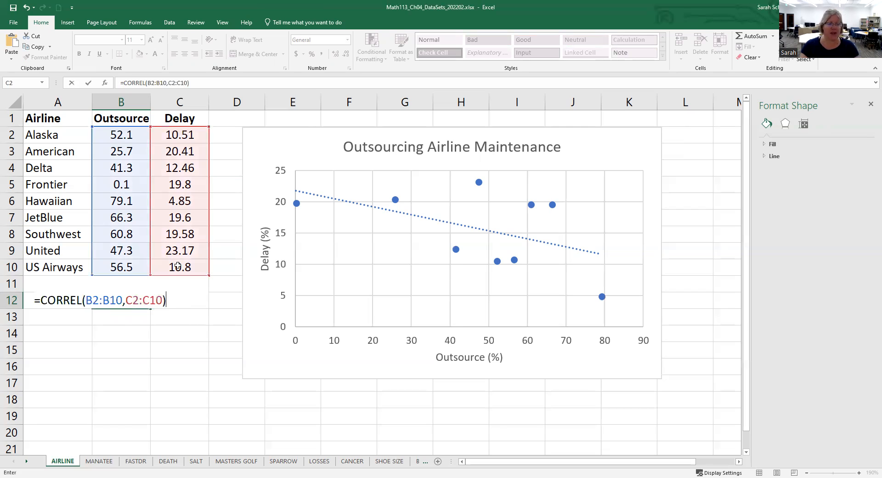
key(Return)
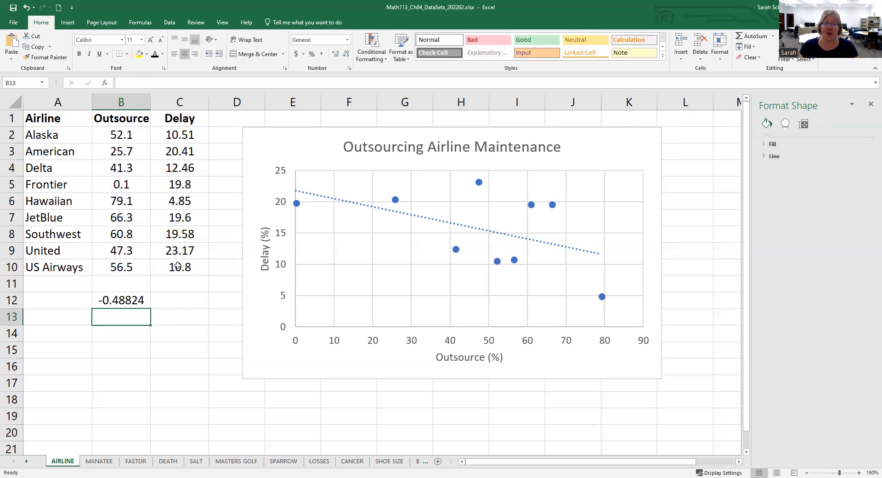